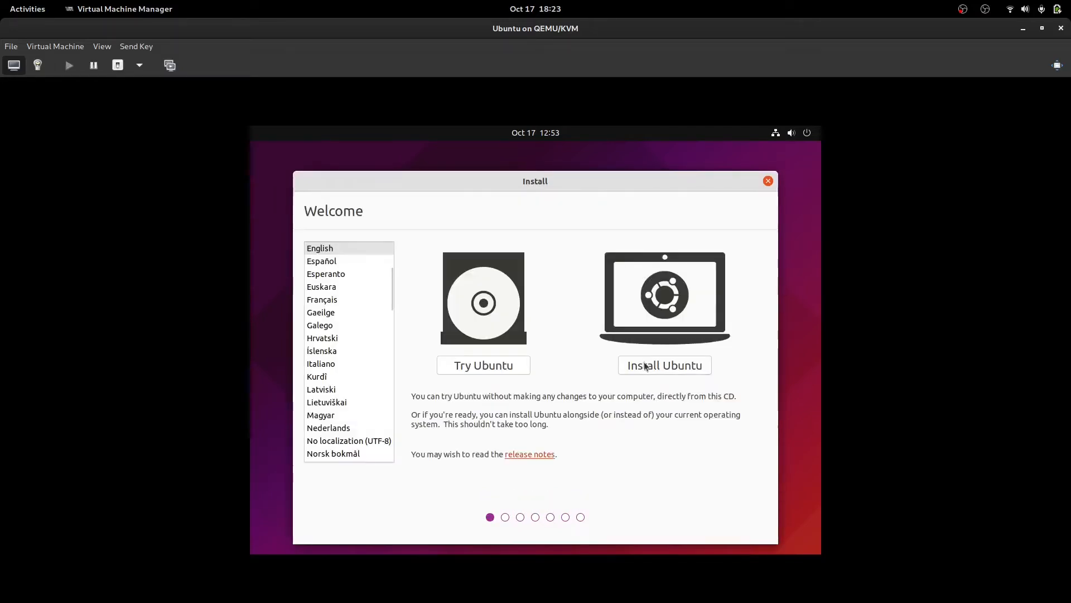
Step: Start the Ubuntu installation in English with the English (US) keyboard layout, choosing minimal installation without downloading updates
{"action": "left_click", "coordinate": [645, 363]}
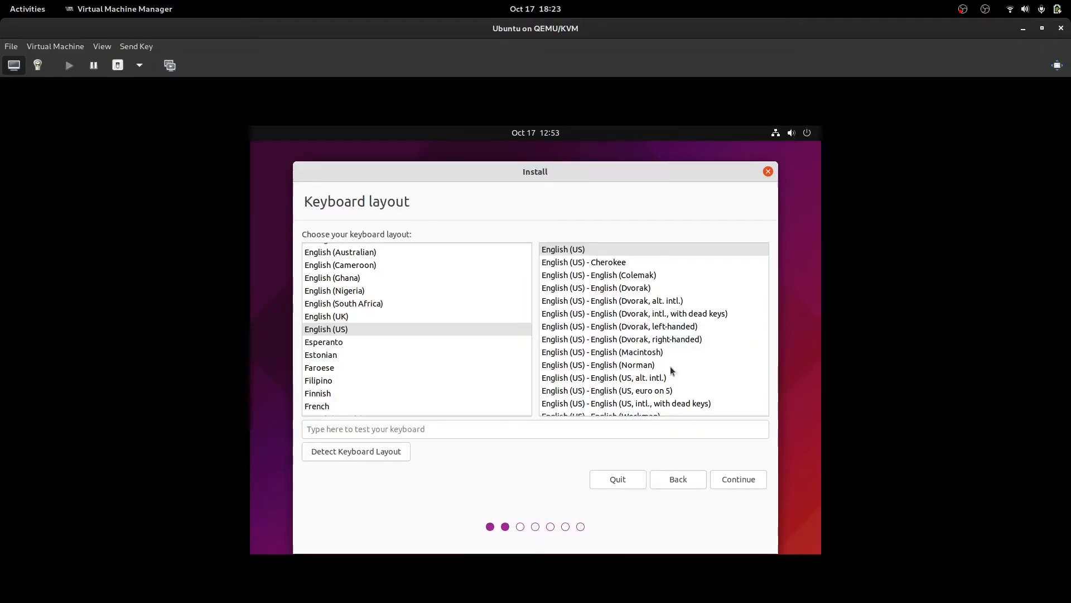
{"action": "left_click", "coordinate": [722, 475]}
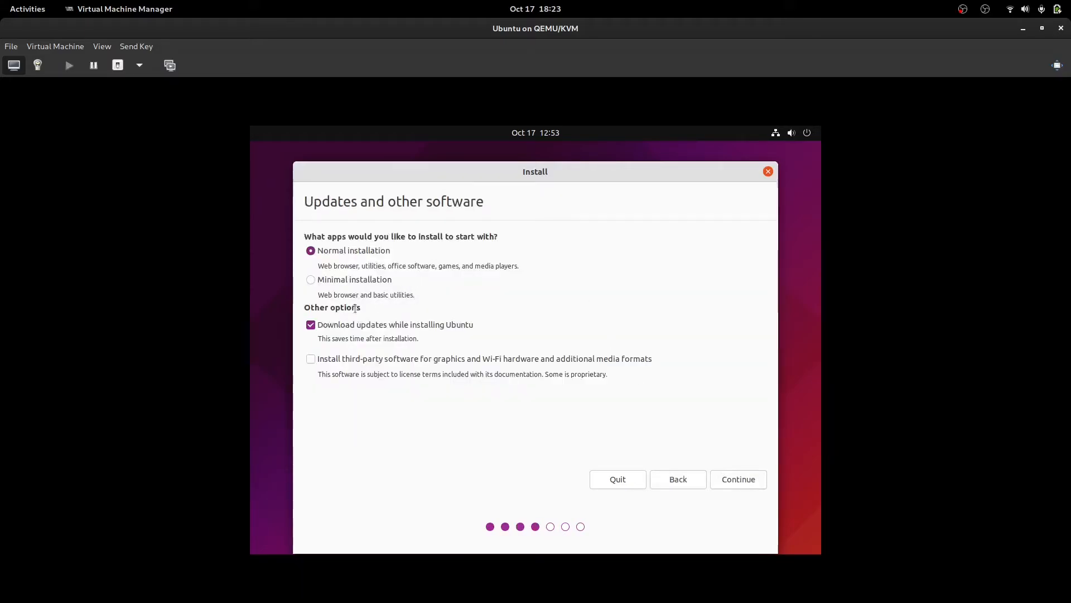
{"action": "left_click", "coordinate": [334, 280]}
{"action": "left_click", "coordinate": [342, 326]}
{"action": "left_click", "coordinate": [744, 478]}
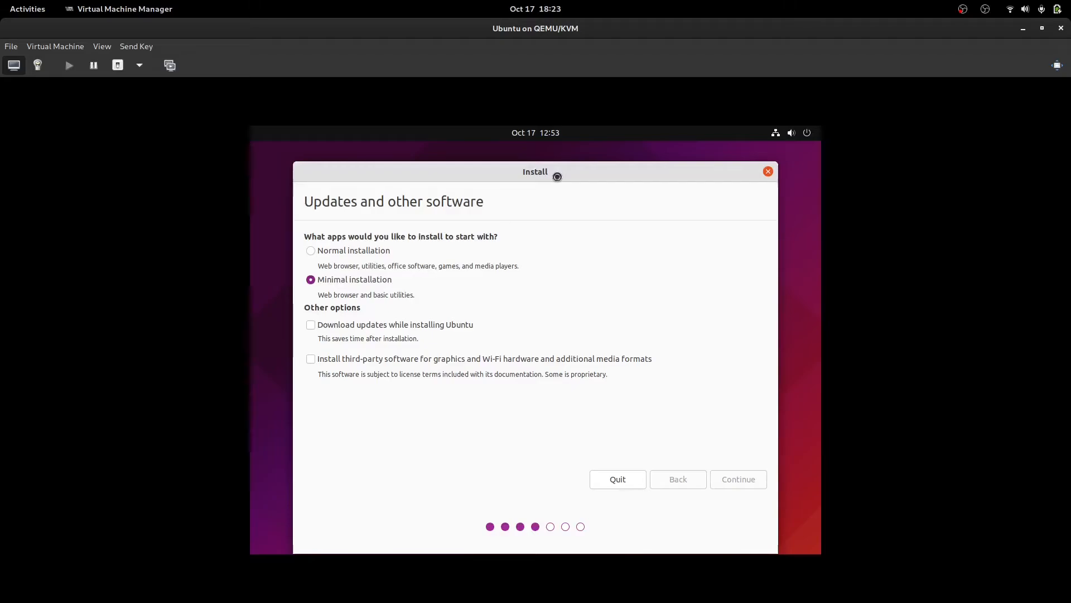
{"action": "left_click_drag", "start_coordinate": [555, 167], "coordinate": [563, 161]}
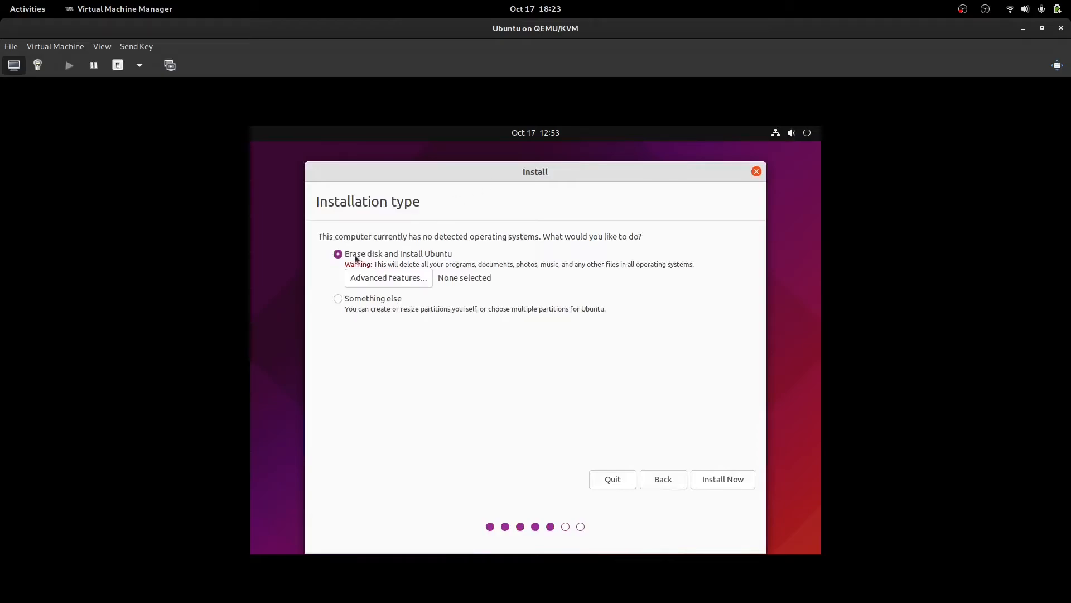
Step: Choose to erase the disk and install Ubuntu, confirm the disk changes, and accept Kolkata as the location
{"action": "left_click", "coordinate": [721, 481]}
{"action": "left_click", "coordinate": [699, 416]}
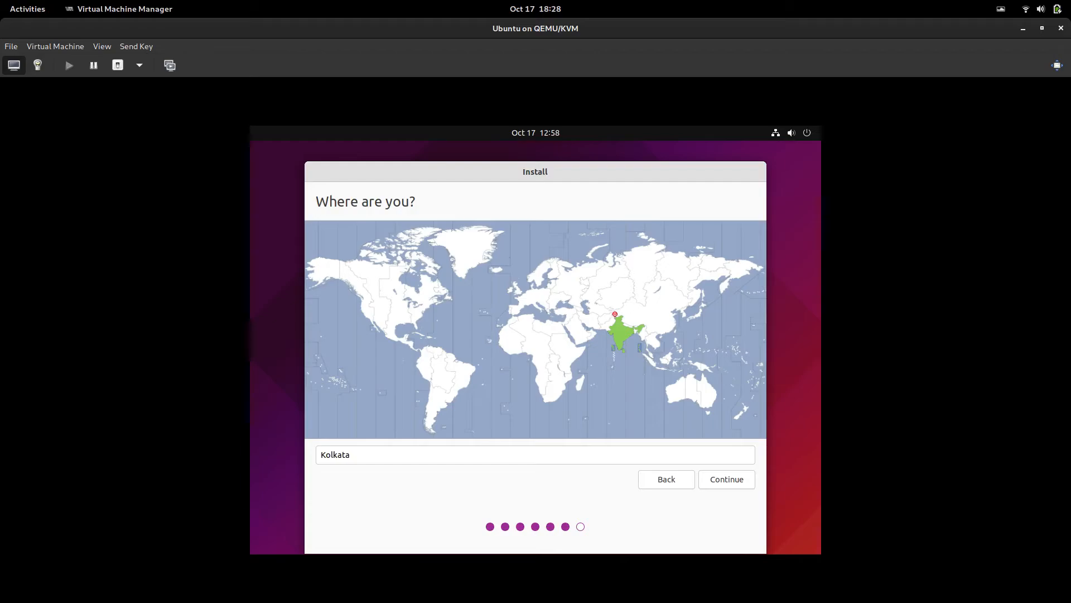
{"action": "key", "text": "Return"}
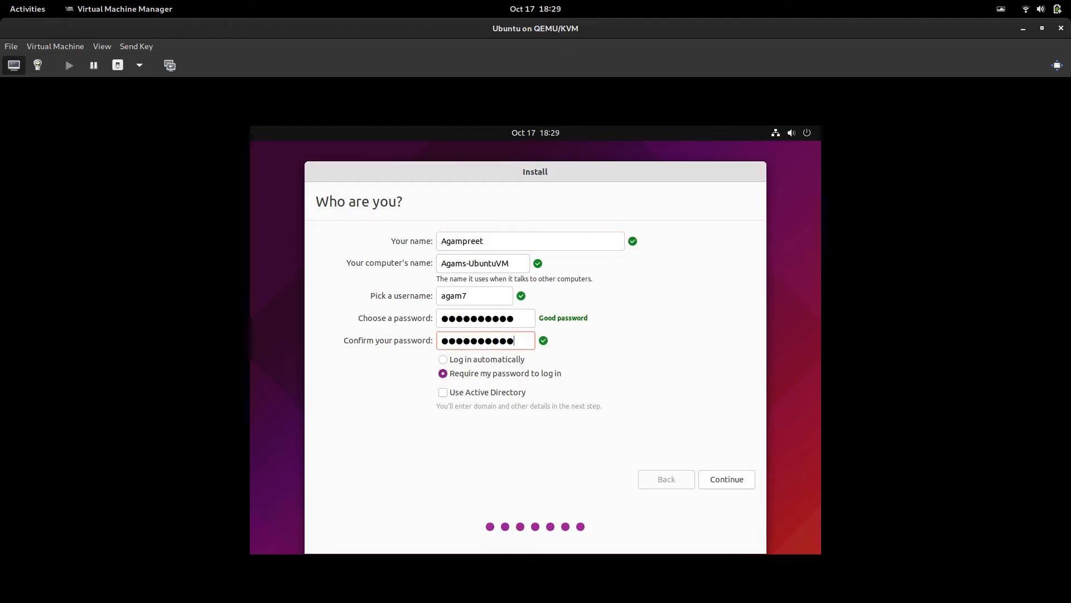
Step: Submit the completed user account details and, once installation finishes, continue past the installation-medium prompt to reboot
{"action": "key", "text": "Return"}
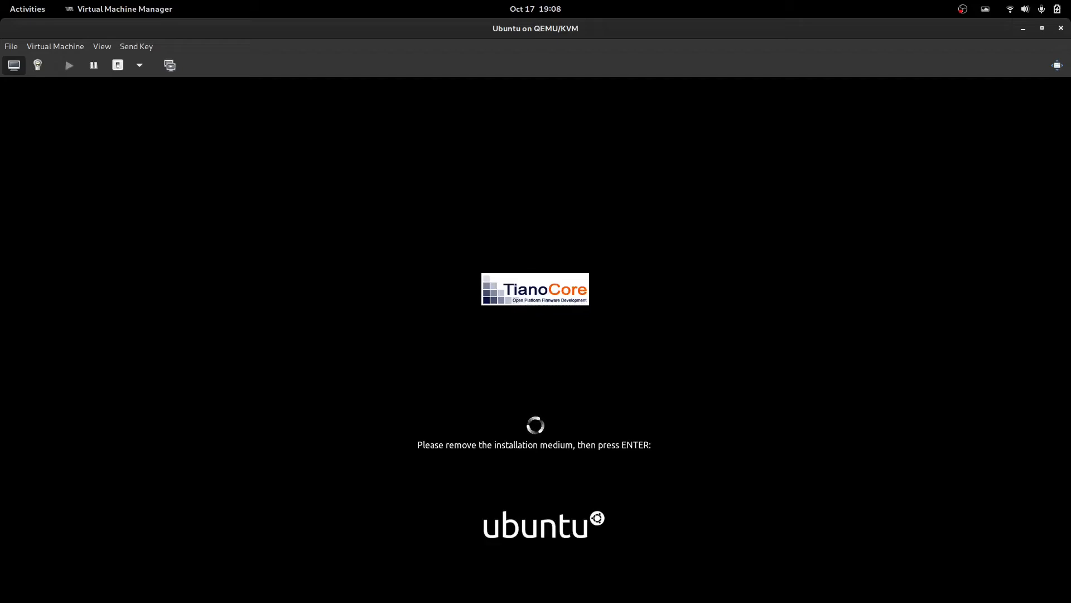
{"action": "key", "text": "Return"}
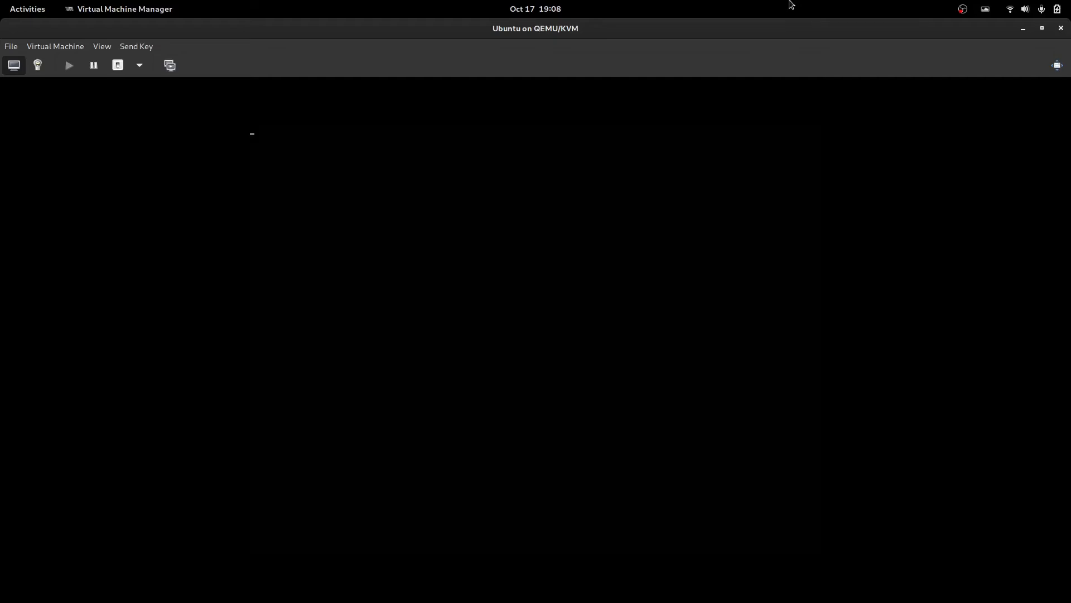
{"action": "key", "text": "alt+Tab"}
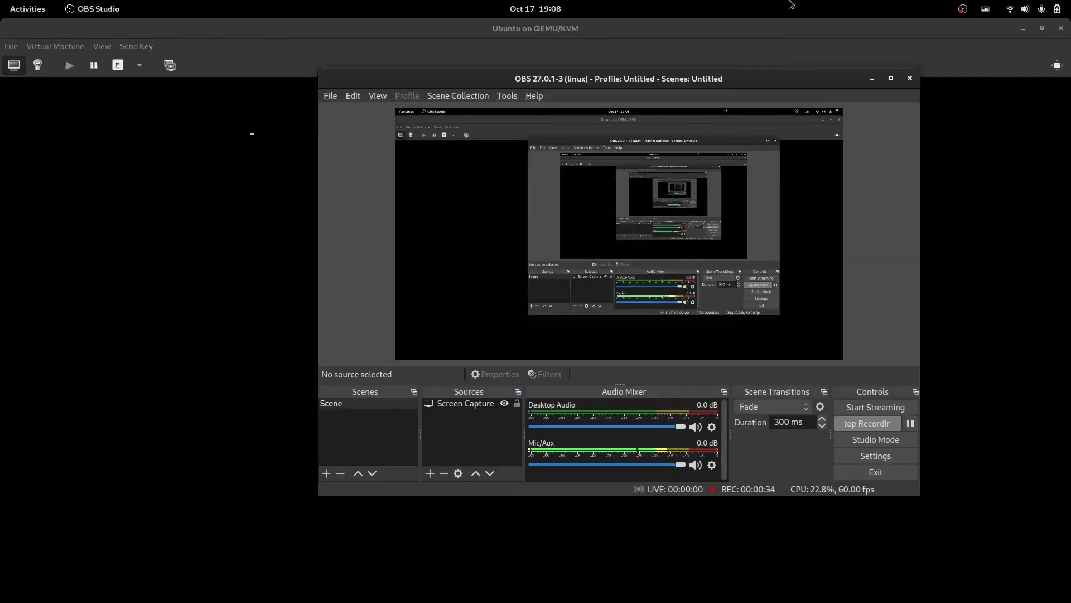
{"action": "key", "text": "alt+Tab"}
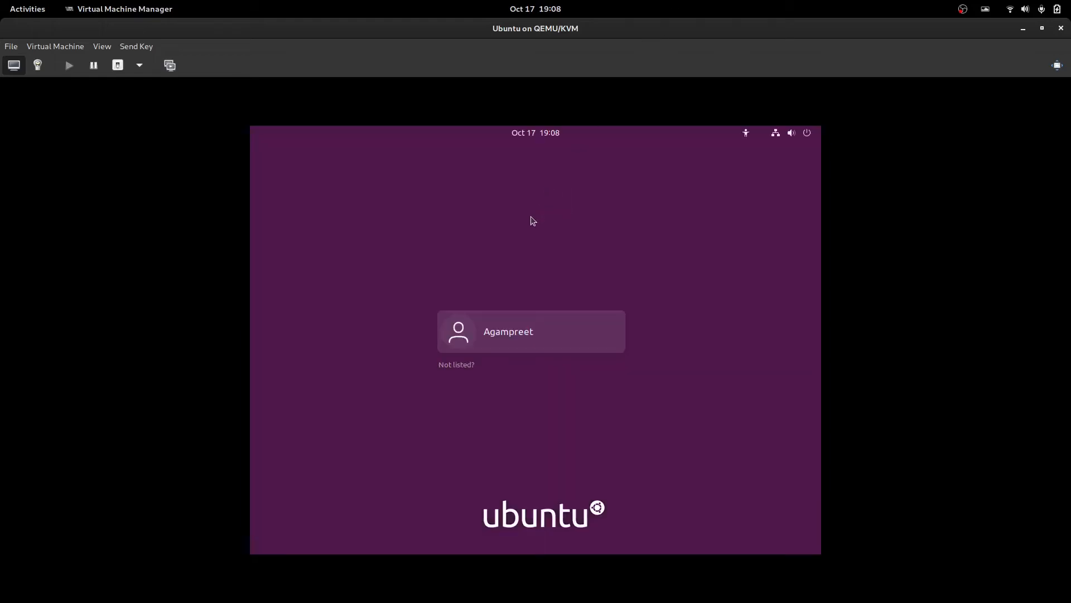
Step: Log in to the new Ubuntu system by selecting the listed user and entering the account password
{"action": "left_click", "coordinate": [491, 351]}
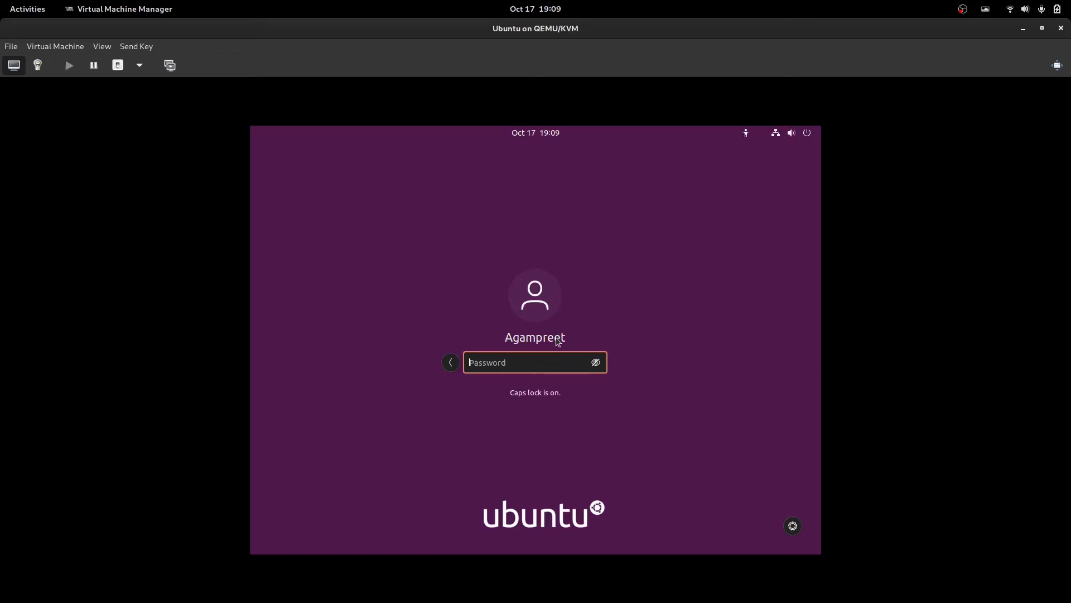
{"action": "type", "text": "**********"}
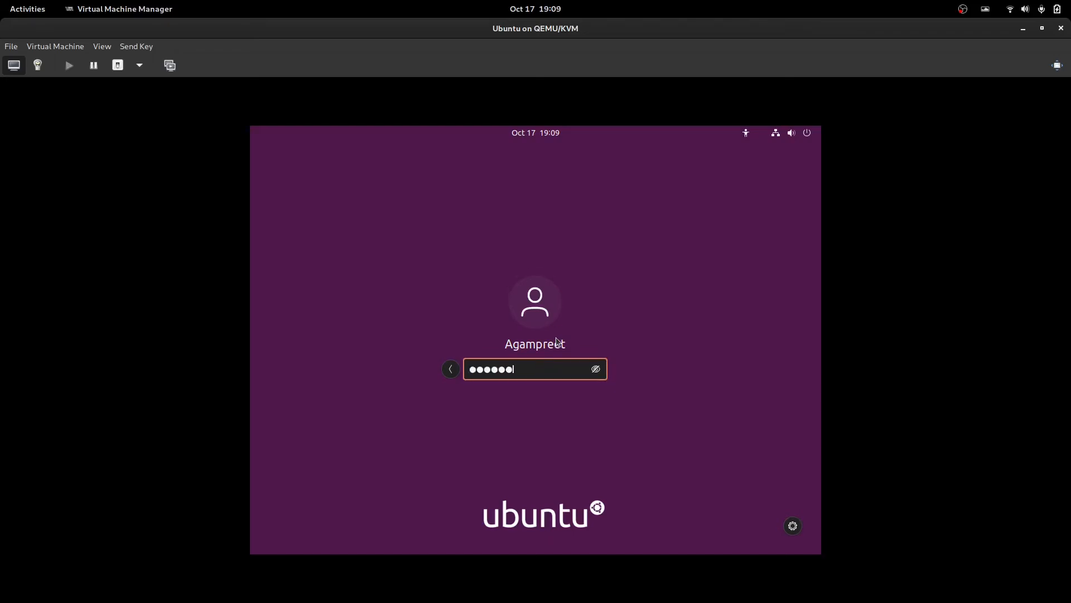
{"action": "key", "text": "Return"}
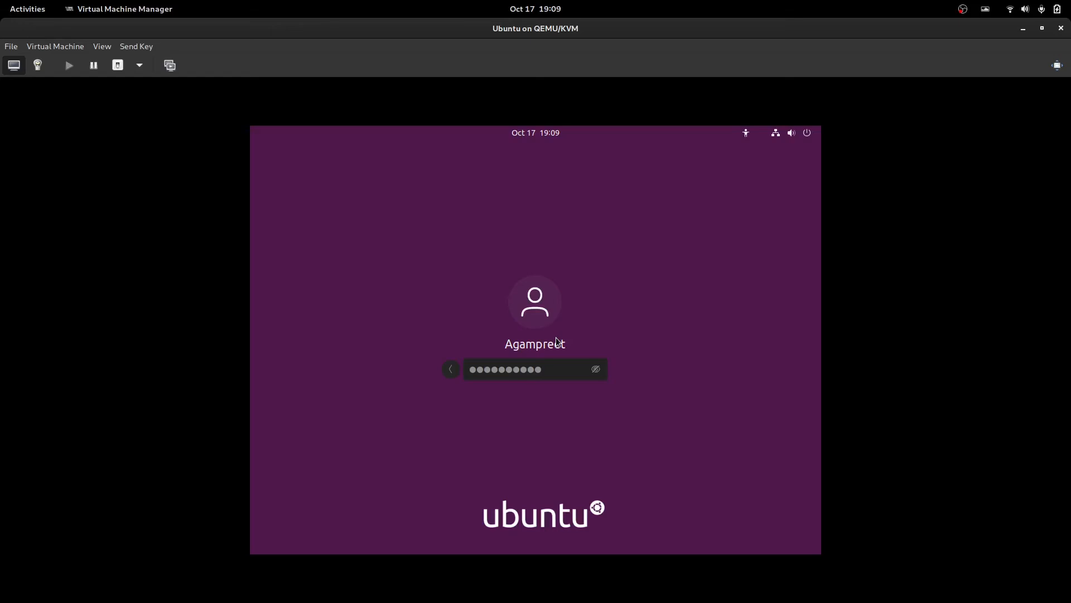
{"action": "key", "text": "Return"}
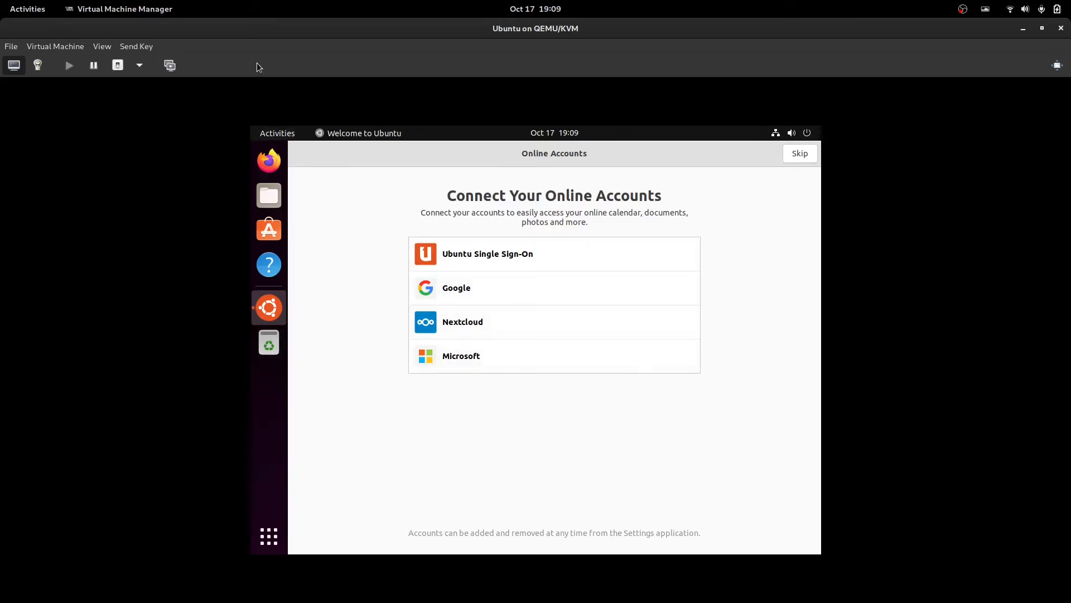
Step: Enable automatic resizing of the VM display with the window in the scale display options
{"action": "left_click", "coordinate": [102, 47]}
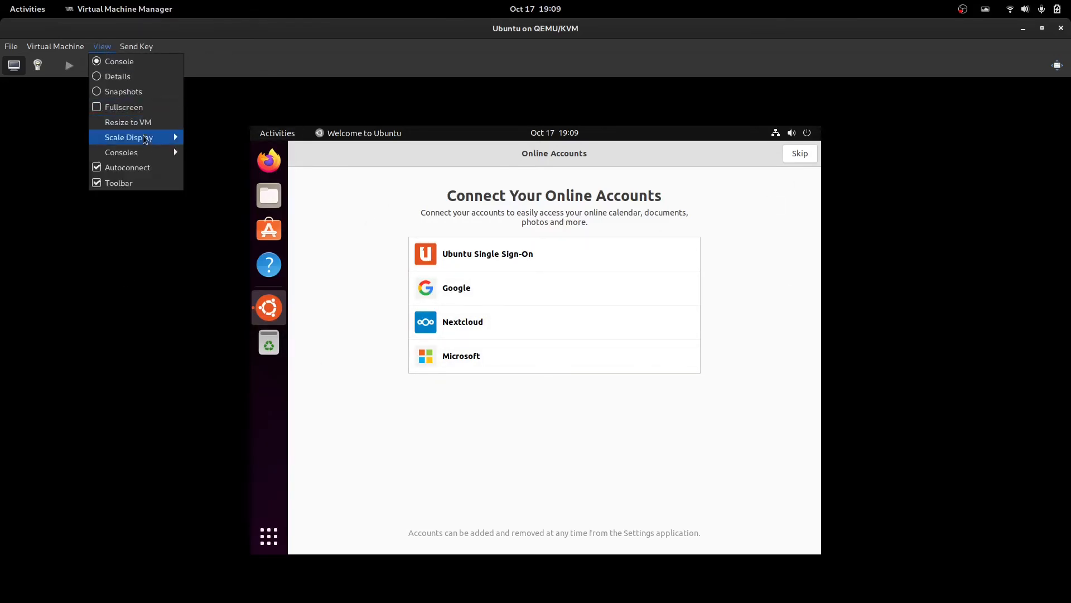
{"action": "mouse_move", "coordinate": [141, 139]}
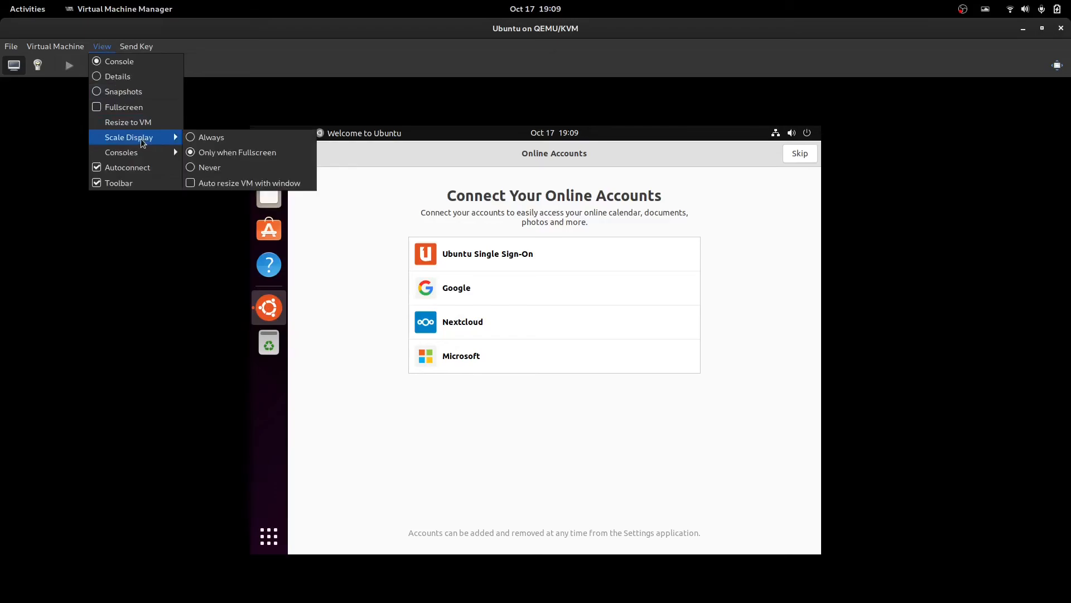
{"action": "left_click", "coordinate": [194, 183]}
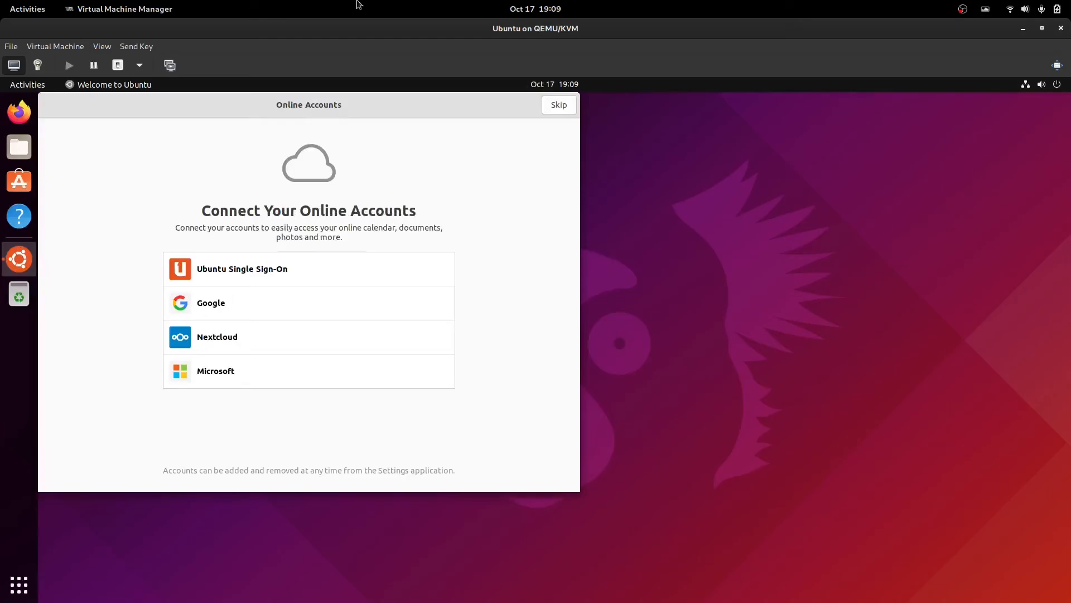
{"action": "mouse_move", "coordinate": [0, 0]}
{"action": "left_click", "coordinate": [808, 161]}
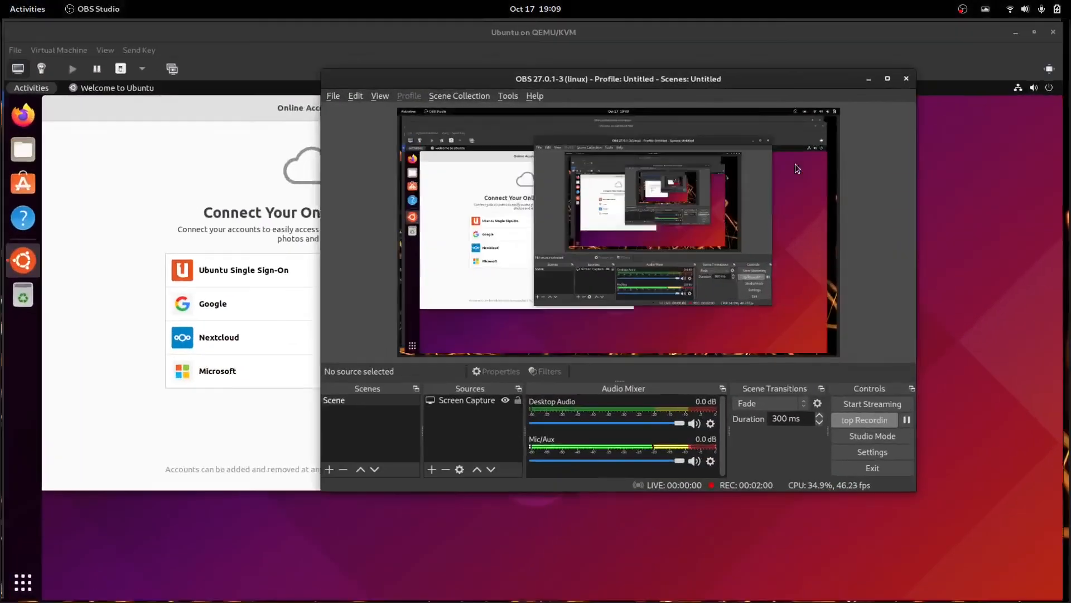
{"action": "left_click", "coordinate": [716, 46]}
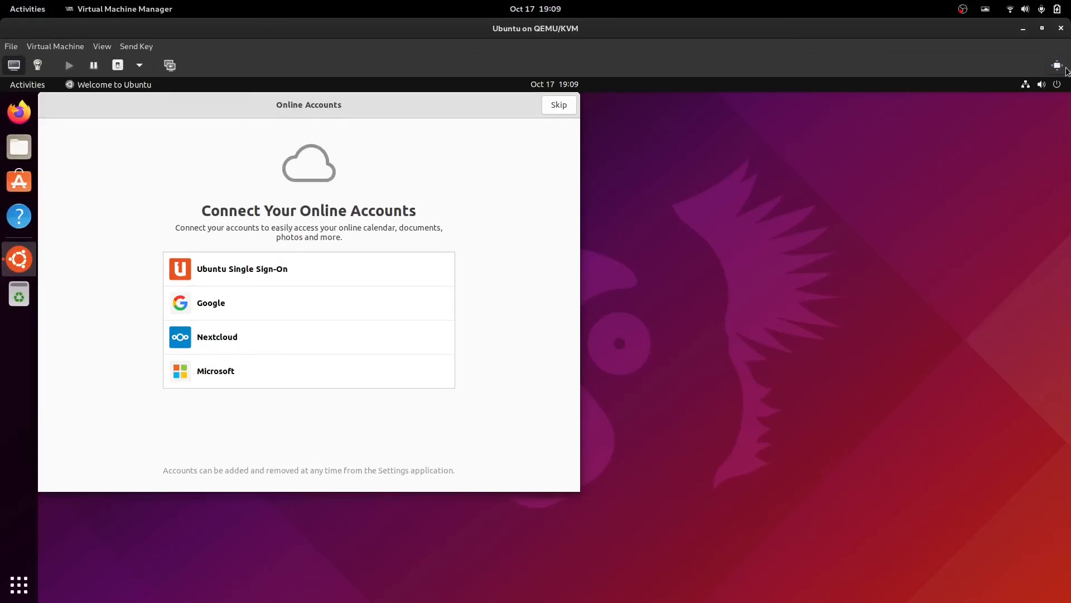
Step: View the virtual machine in full screen, return to the window, and check the scale display options
{"action": "left_click", "coordinate": [1065, 71]}
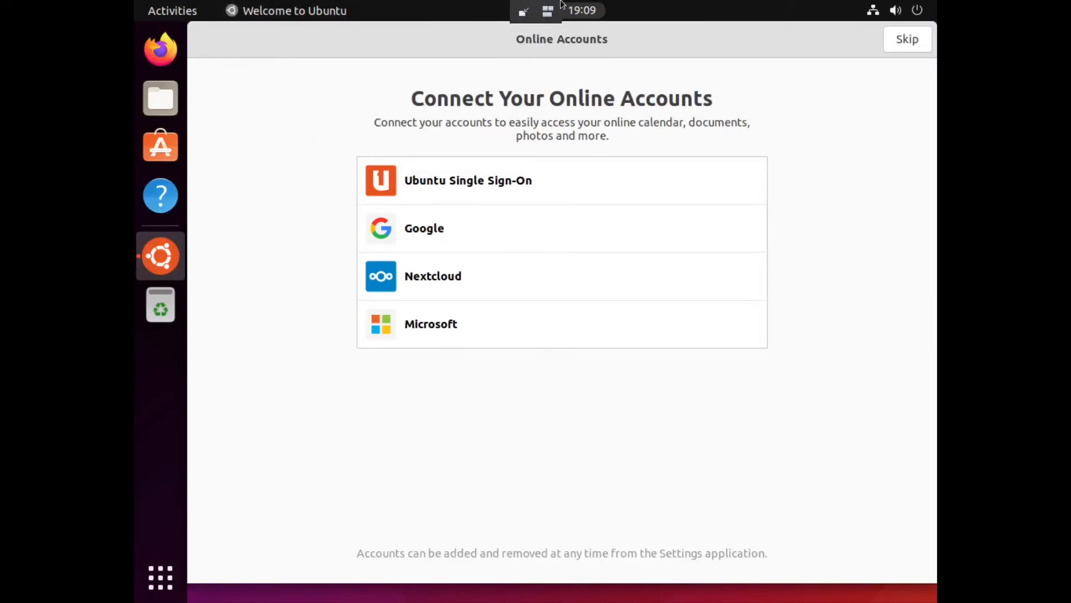
{"action": "left_click", "coordinate": [520, 10]}
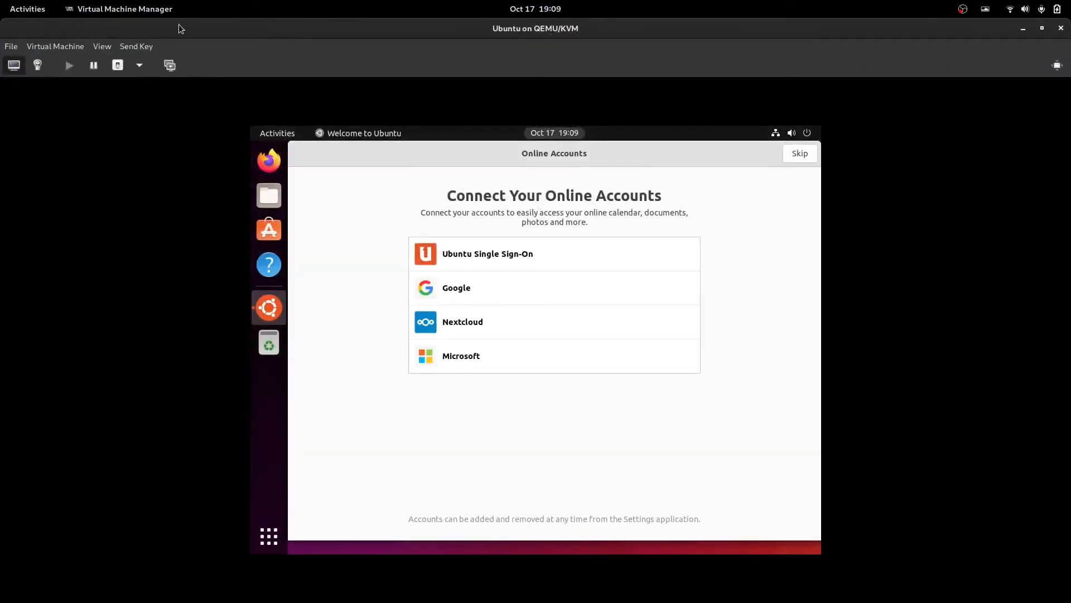
{"action": "left_click", "coordinate": [101, 46]}
{"action": "mouse_move", "coordinate": [121, 140]}
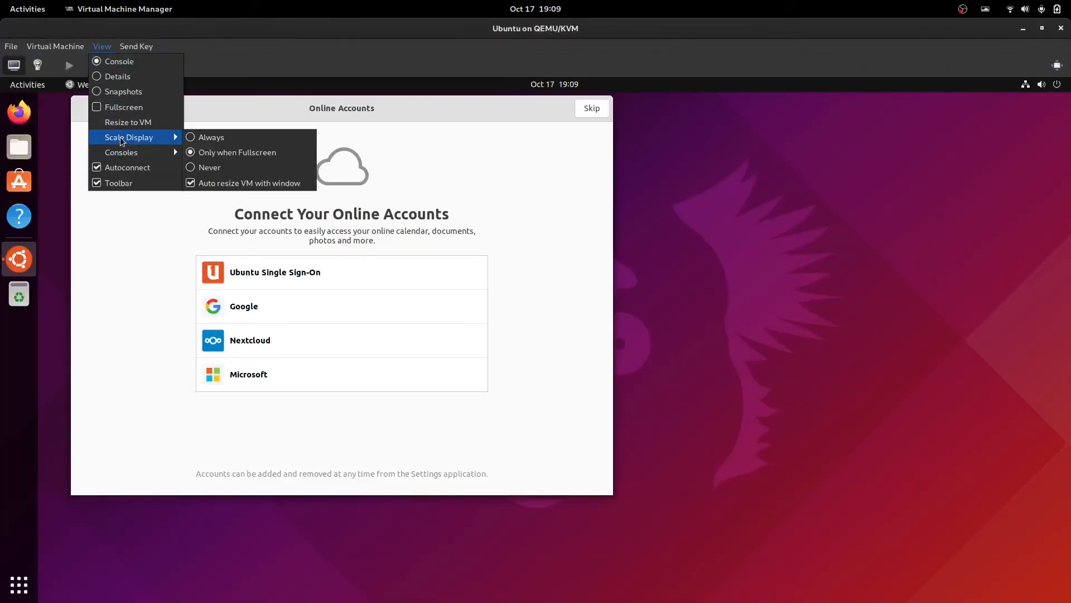
{"action": "left_click", "coordinate": [275, 52]}
Step: View the guest's application overview in full screen, close it, and leave full-screen mode
{"action": "left_click", "coordinate": [1060, 65]}
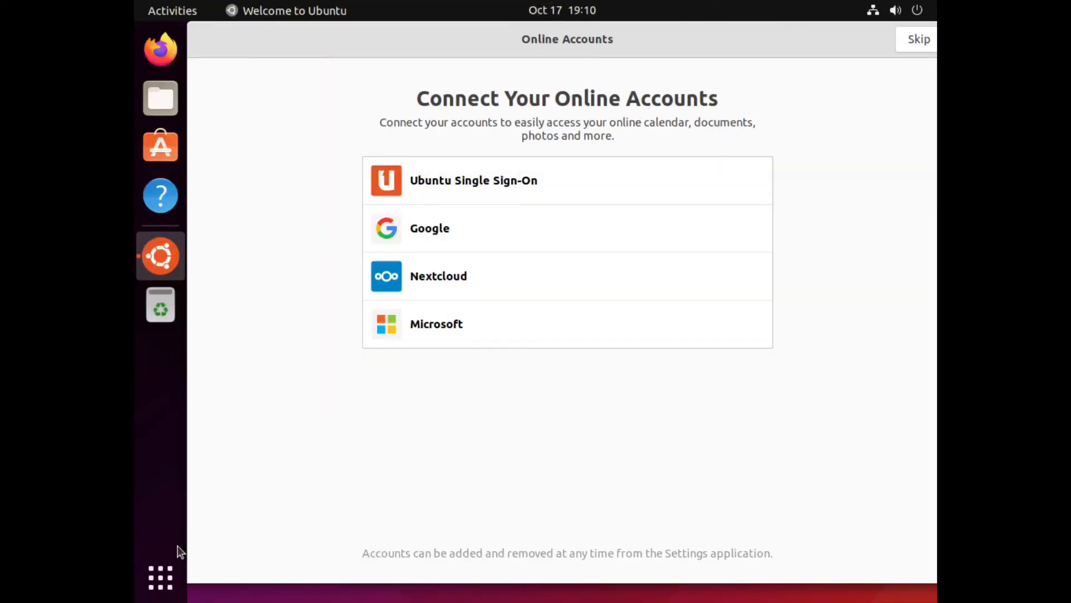
{"action": "left_click", "coordinate": [160, 570]}
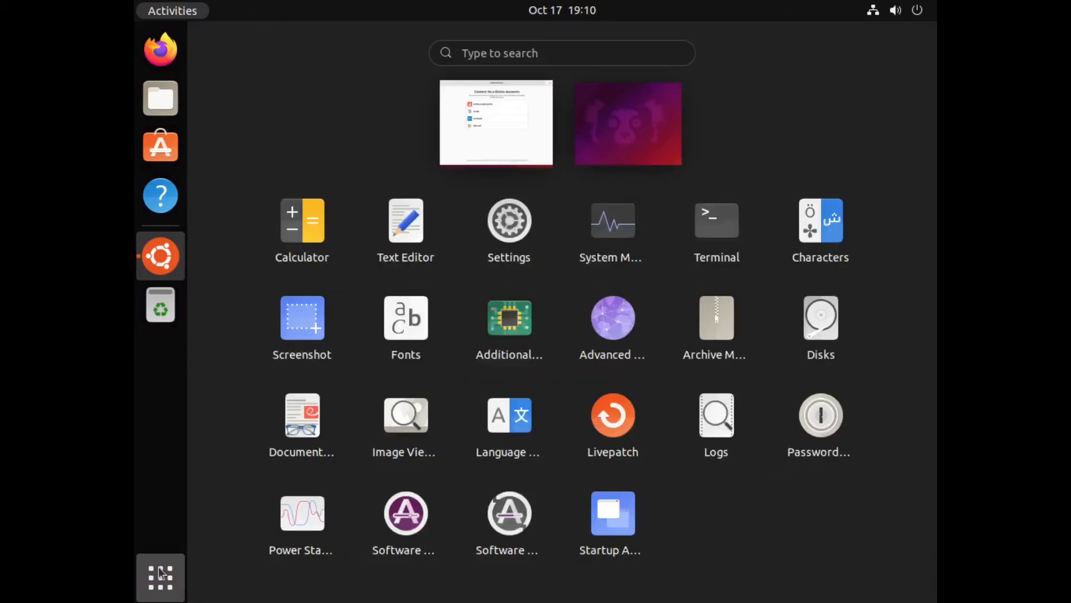
{"action": "left_click", "coordinate": [160, 570]}
{"action": "left_click", "coordinate": [524, 12]}
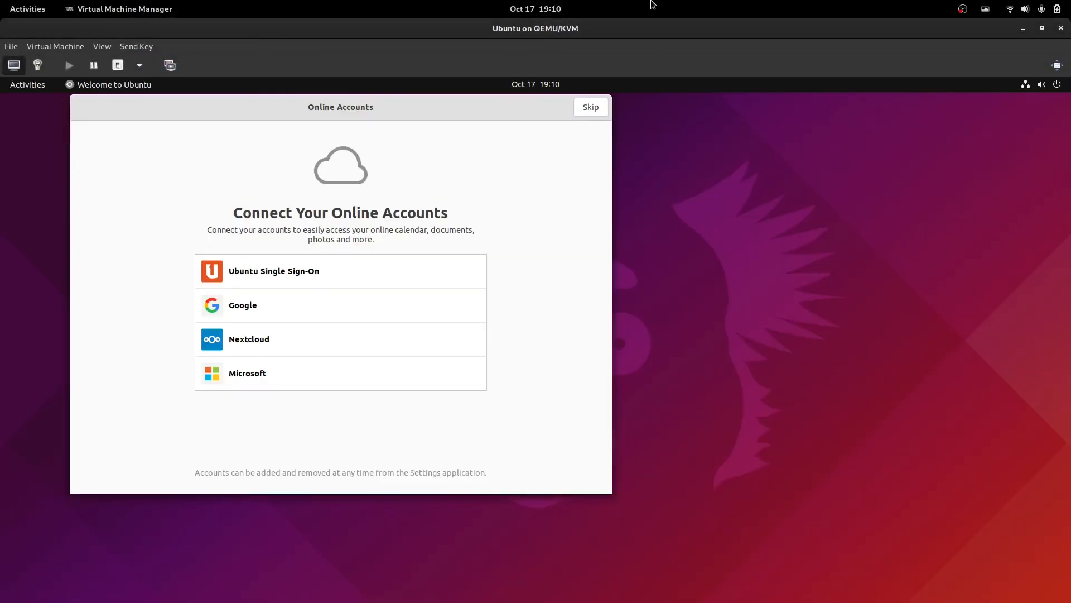
Step: Complete the Ubuntu welcome wizard, skipping online accounts, declining to send system info, and leaving location services off
{"action": "left_click_drag", "start_coordinate": [464, 104], "coordinate": [578, 160]}
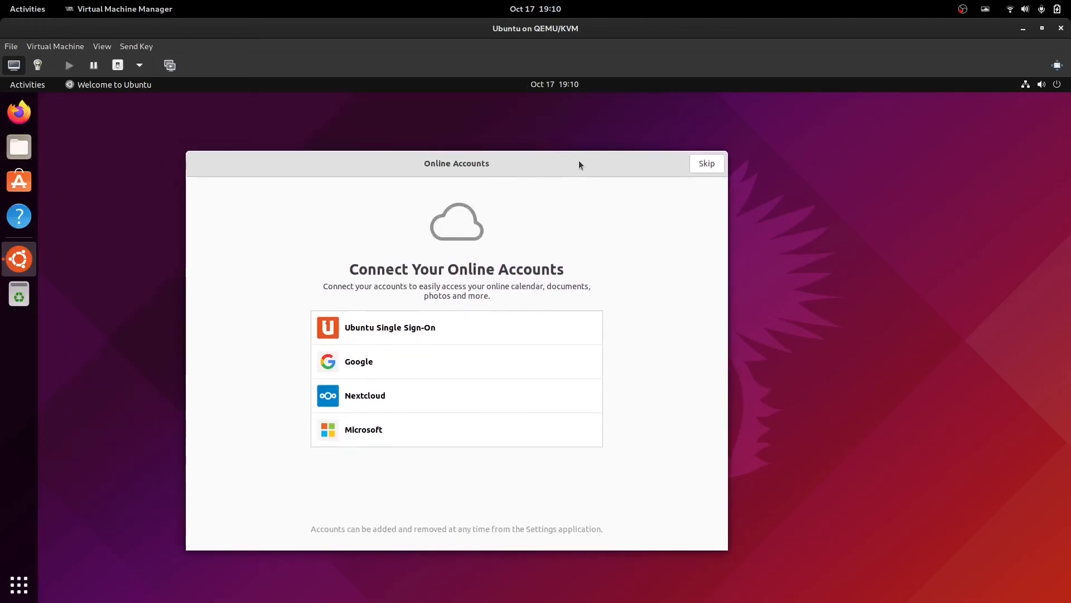
{"action": "left_click", "coordinate": [707, 163]}
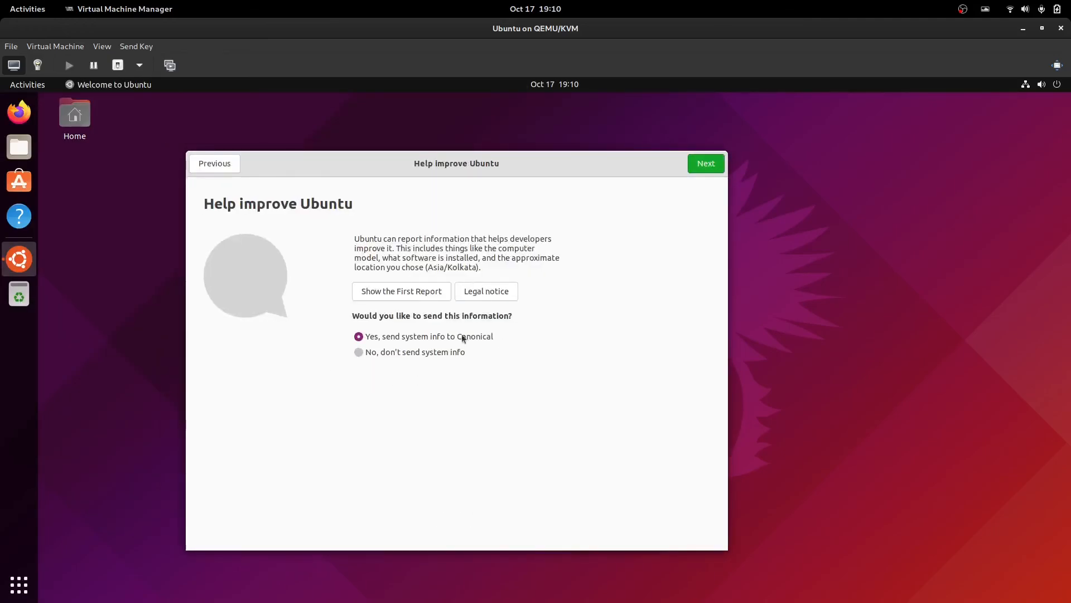
{"action": "left_click", "coordinate": [435, 352]}
{"action": "left_click", "coordinate": [704, 163]}
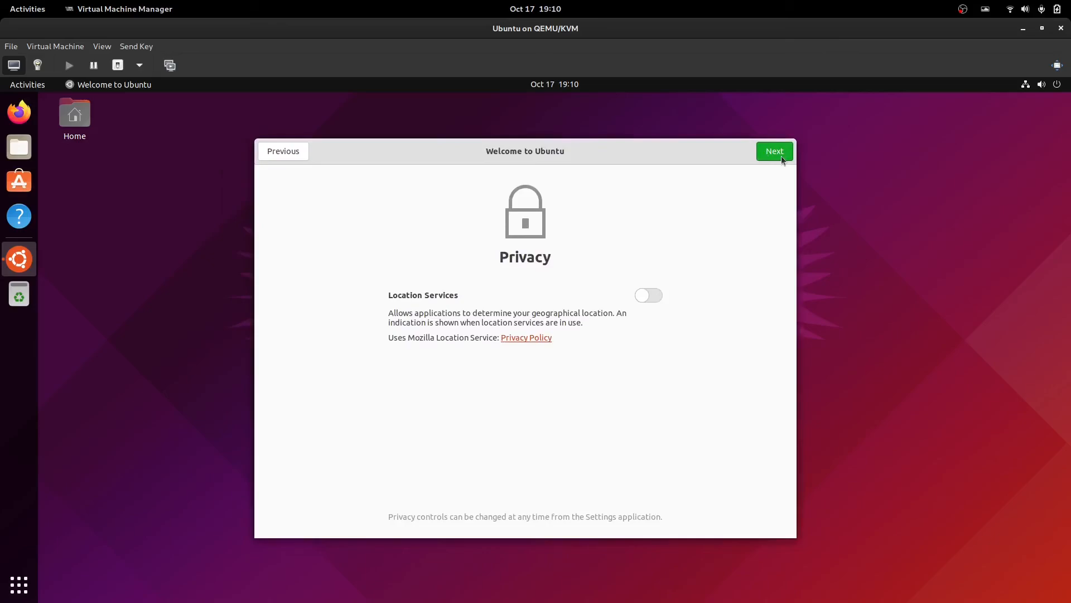
{"action": "left_click", "coordinate": [781, 156]}
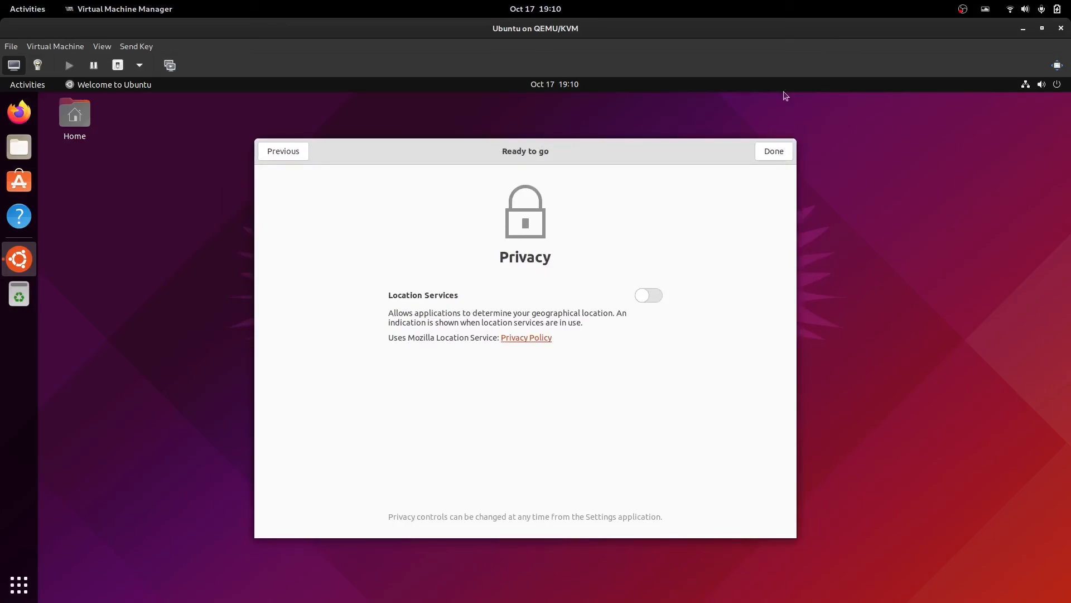
{"action": "left_click", "coordinate": [783, 155]}
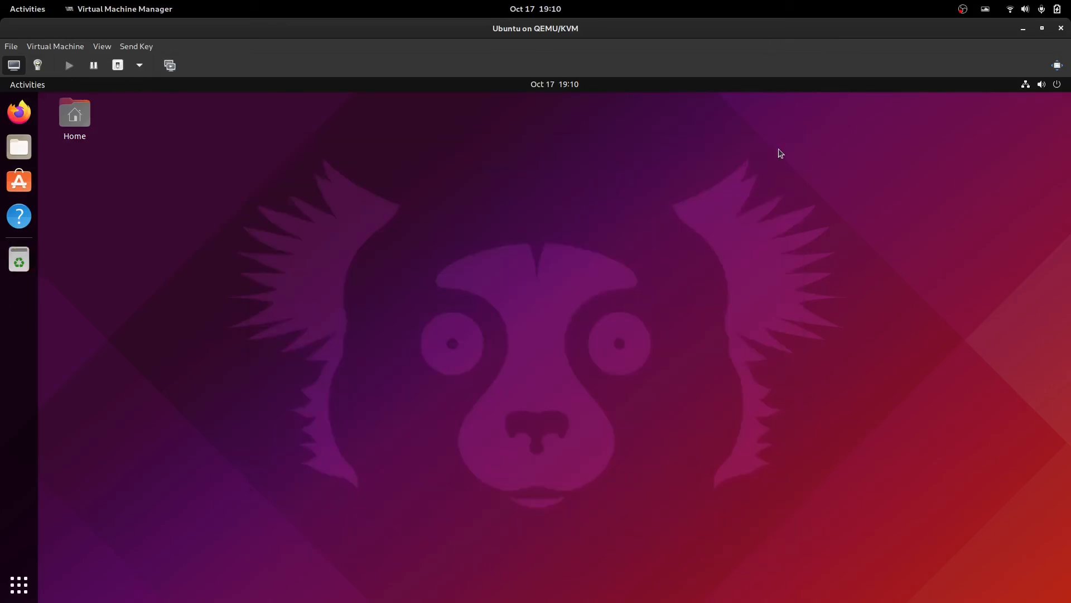
Step: Show the application overview on the Ubuntu desktop
{"action": "left_click", "coordinate": [21, 587]}
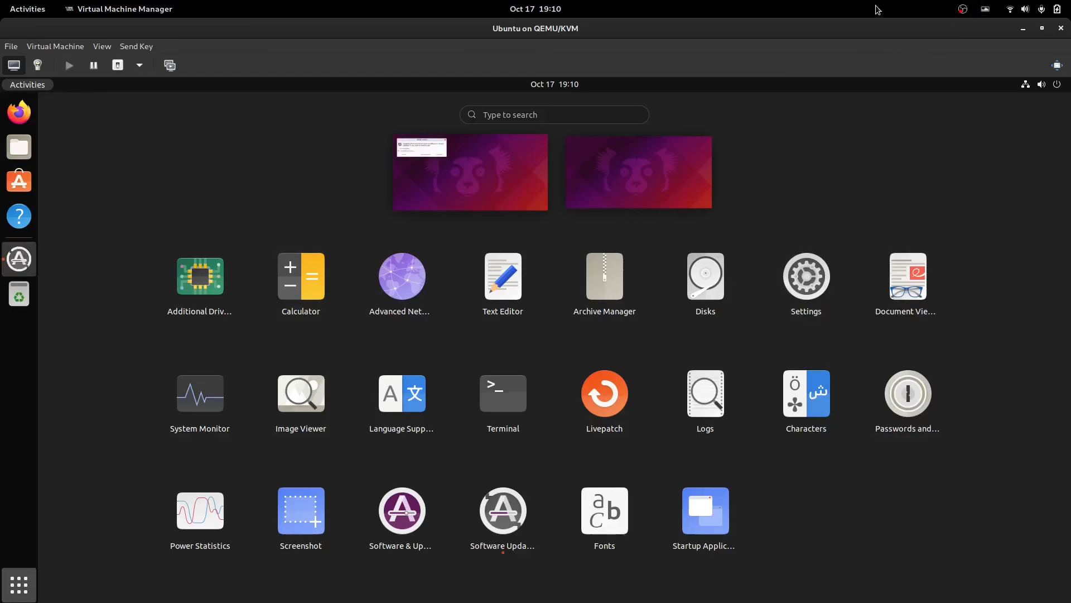
{"action": "key", "text": "alt+Tab"}
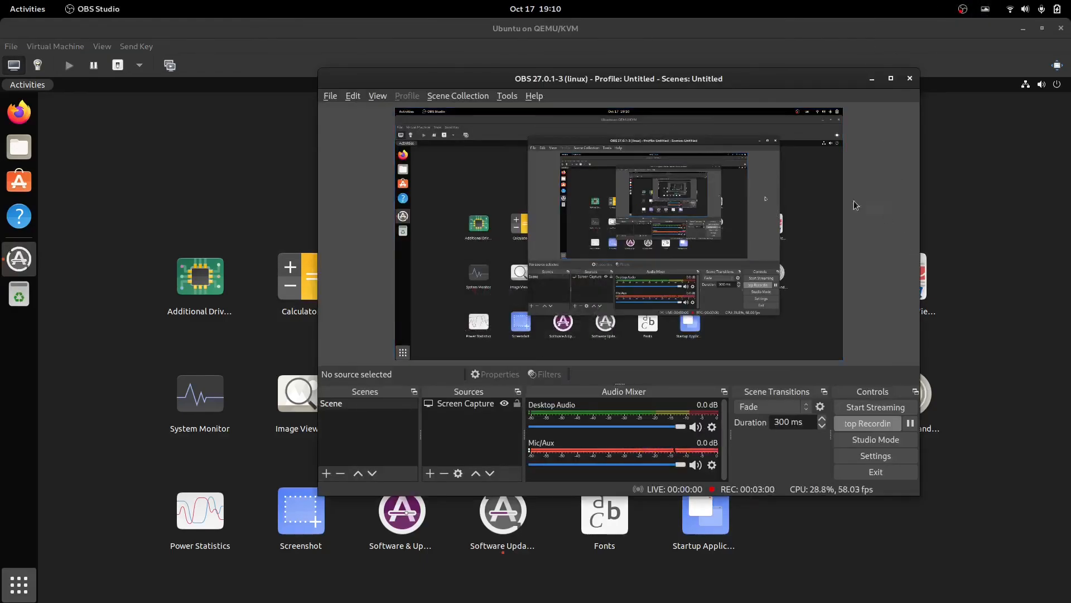
{"action": "key", "text": "alt+Tab"}
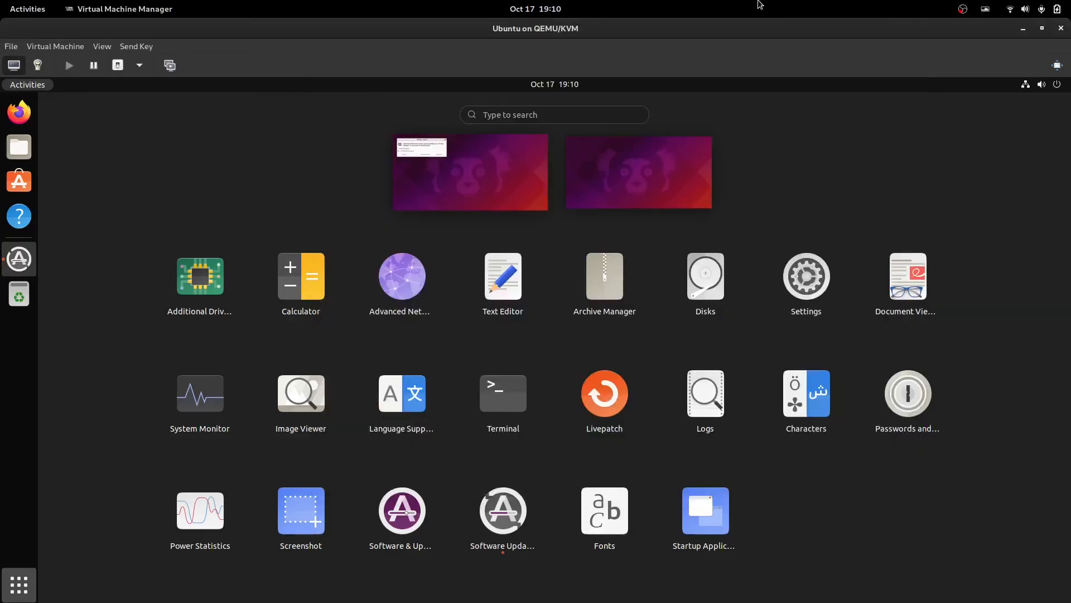
Step: Open the guest's Settings and examine the system details on the About page in a maximized window
{"action": "left_click", "coordinate": [789, 296]}
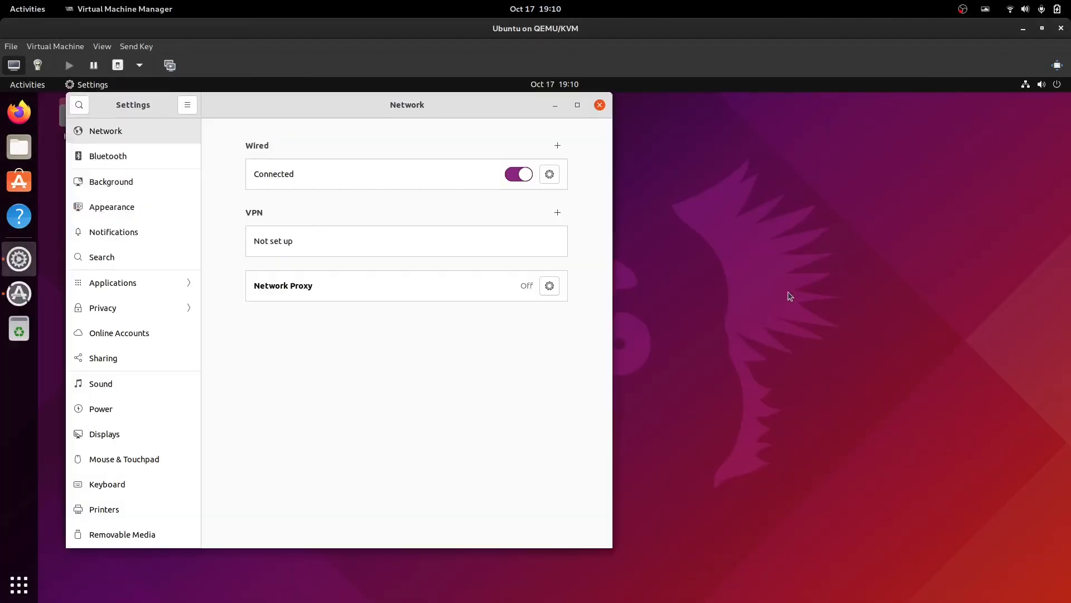
{"action": "scroll", "coordinate": [113, 397], "scroll_direction": "down", "scroll_amount": 5}
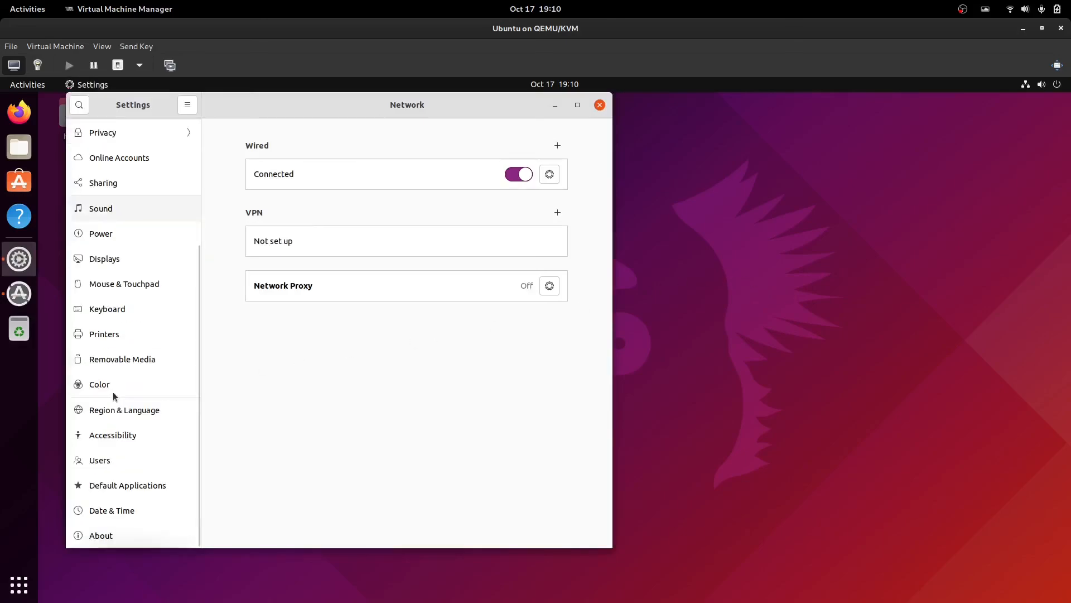
{"action": "left_click", "coordinate": [81, 534]}
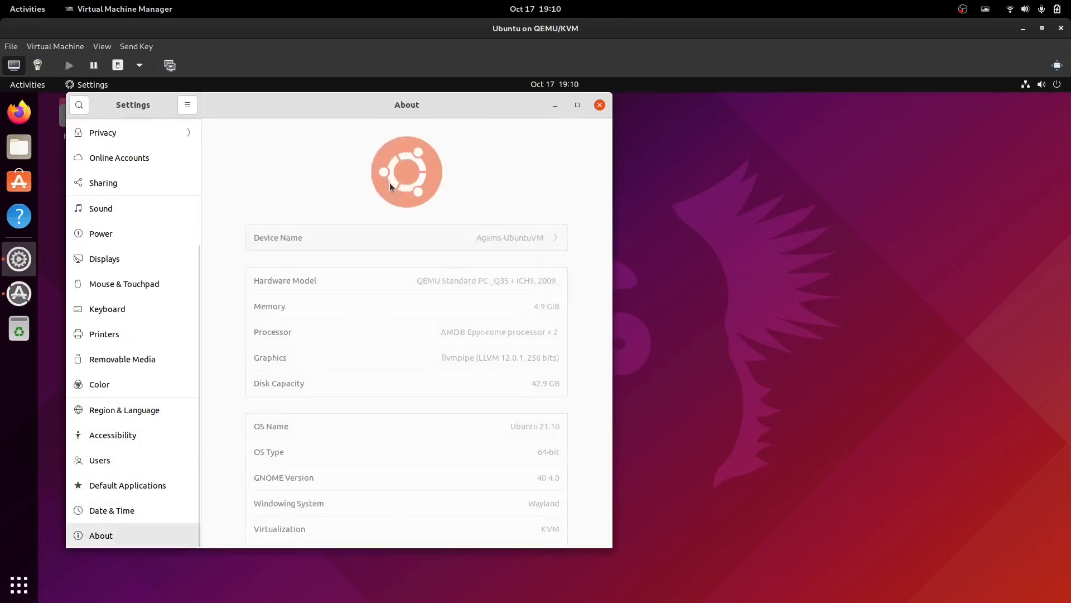
{"action": "left_click_drag", "start_coordinate": [352, 100], "coordinate": [455, 16]}
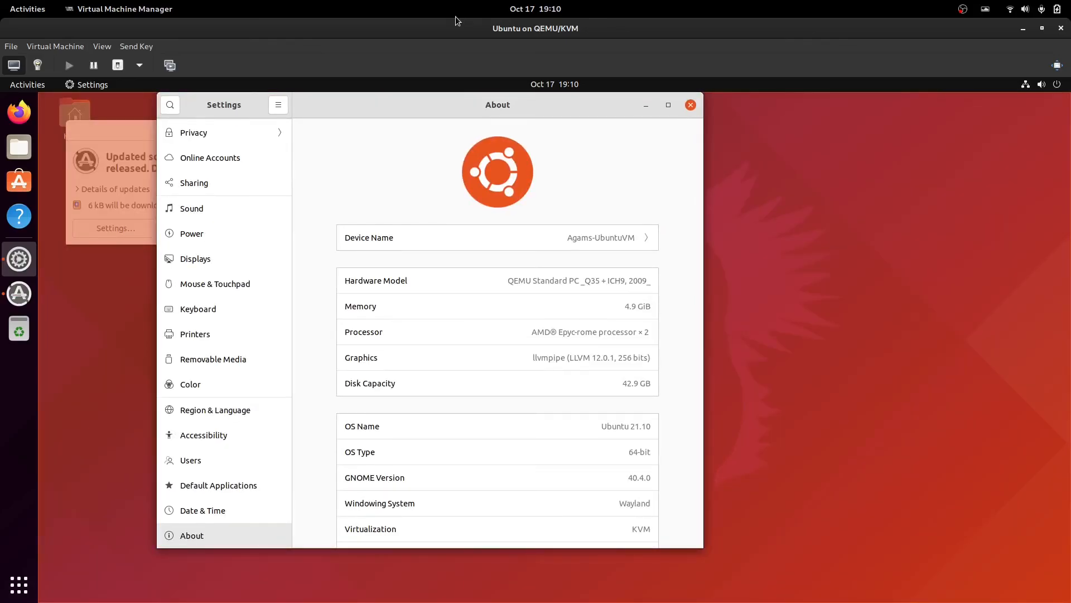
{"action": "double_click", "coordinate": [445, 111]}
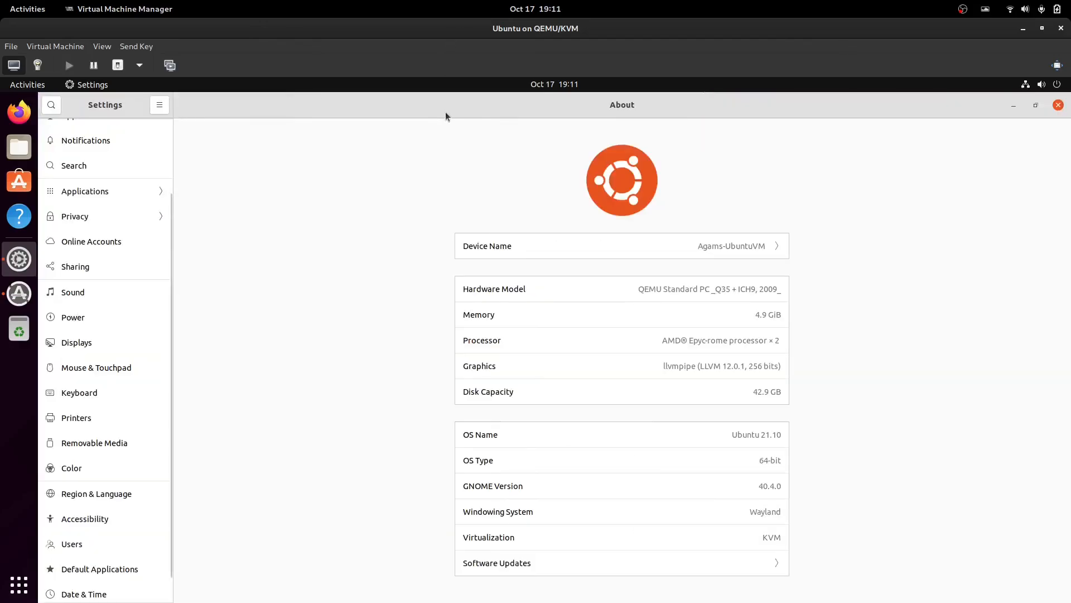